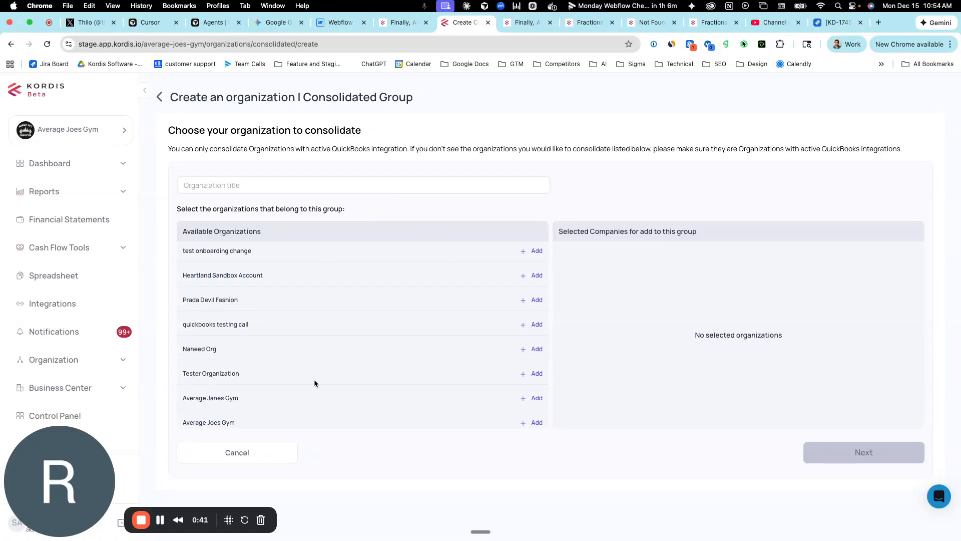
Add Average Janes Gym and Average Joes Gym to the consolidated group's selected companies.
scroll(314, 381, "down", 2)
scroll(314, 380, "up", 1)
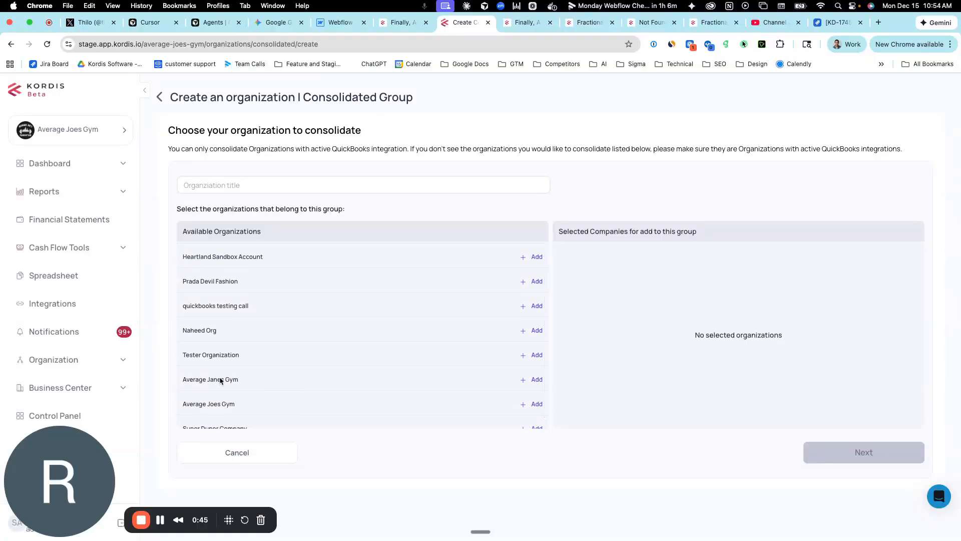
left_click(524, 381)
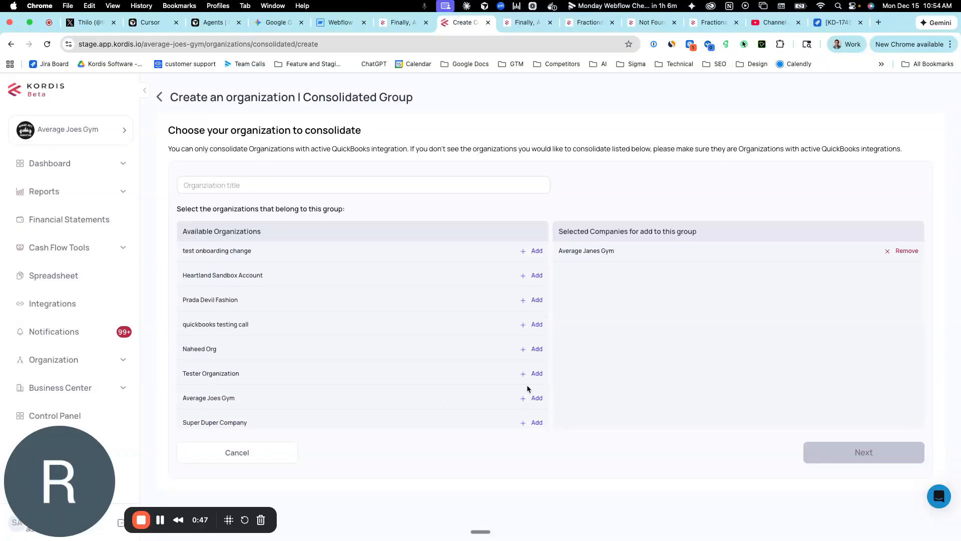
left_click(535, 397)
Title the consolidated organization Average Franchise and continue to its account setup.
left_click(272, 183)
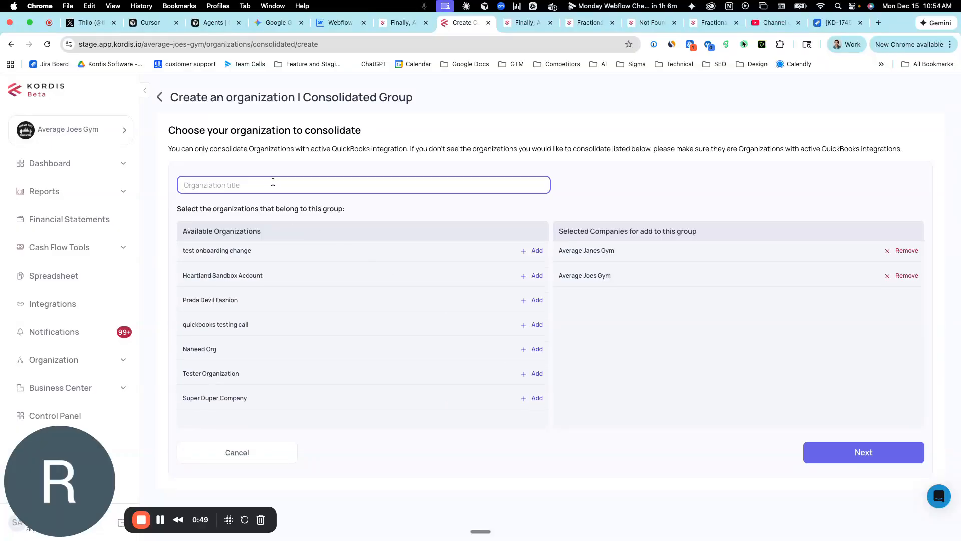
type("Average Franchise")
left_click(514, 458)
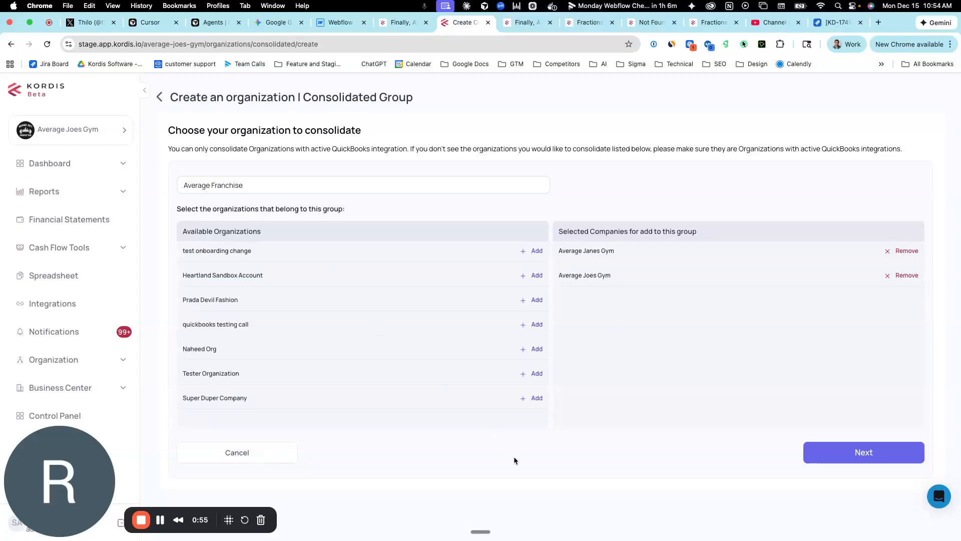
left_click(895, 455)
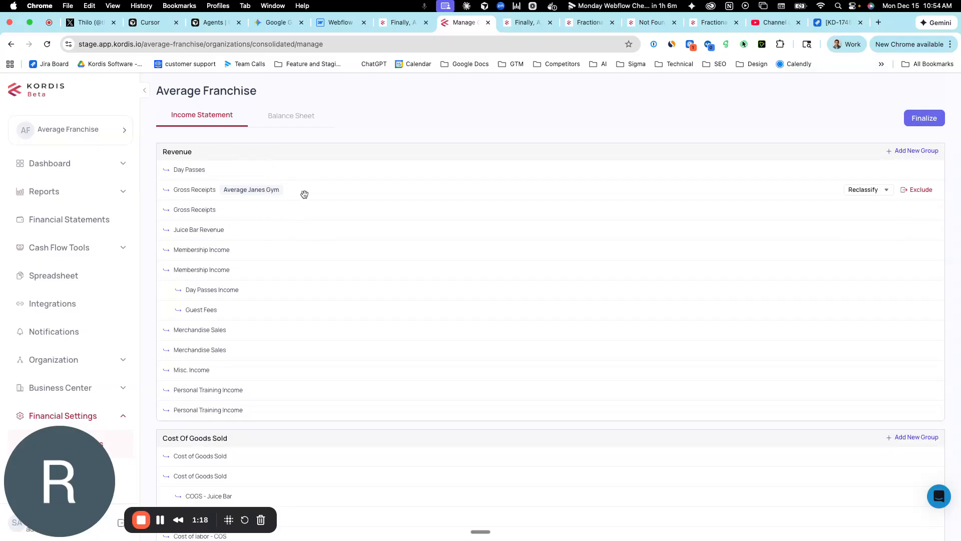
Move the Advertising 1 account from Expenses into Cost Of Goods Sold, nested beneath Cost of labor - COS.
scroll(330, 213, "down", 1)
scroll(330, 213, "up", 1)
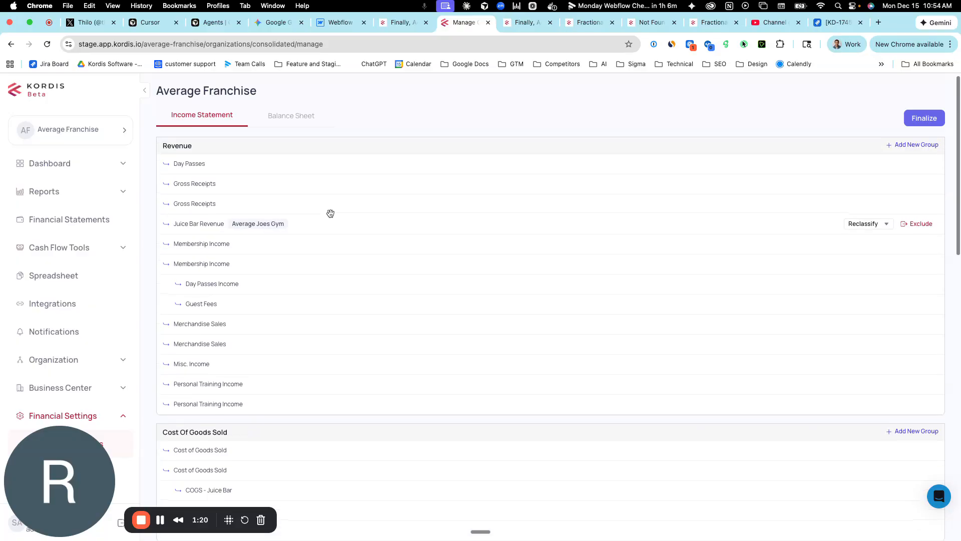
scroll(331, 213, "up", 1)
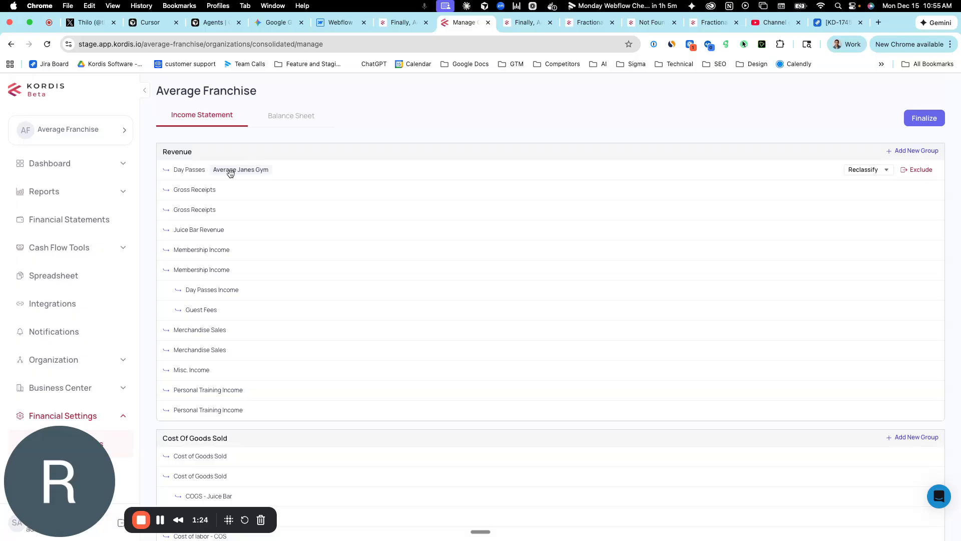
scroll(307, 312, "down", 3)
scroll(307, 312, "down", 9)
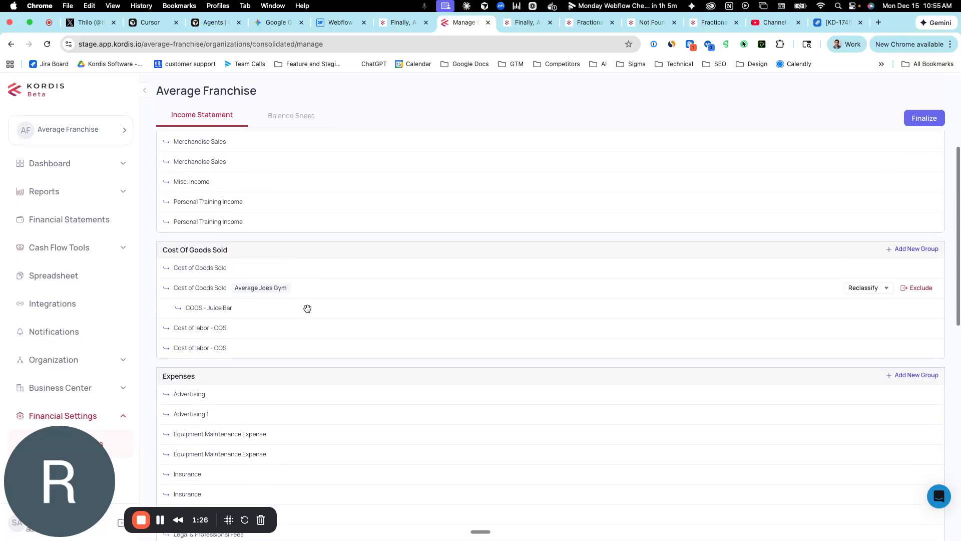
left_click_drag(211, 357, 195, 299)
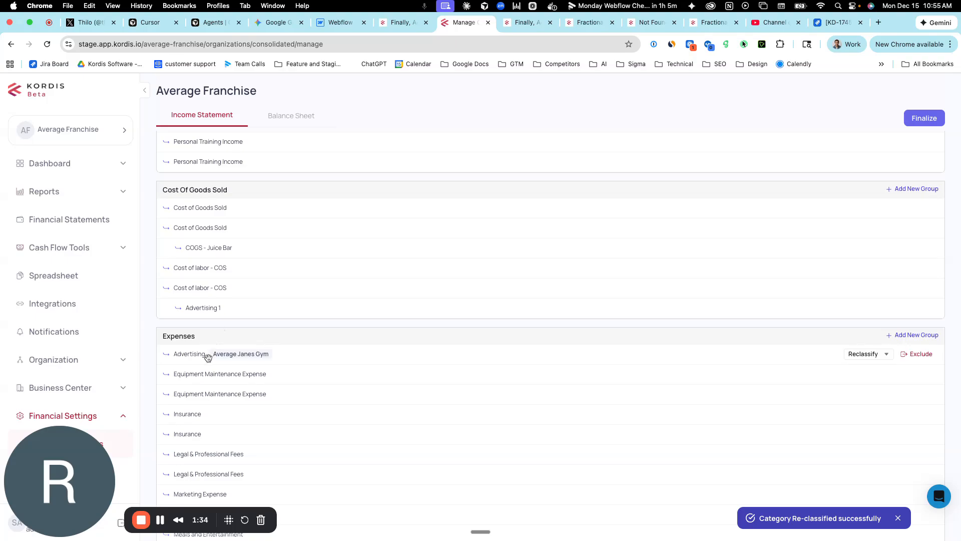
Reclassify Average Janes Gym's Advertising account as Cost Of Goods Sold and move Advertising 1 to that section's top level.
left_click(862, 354)
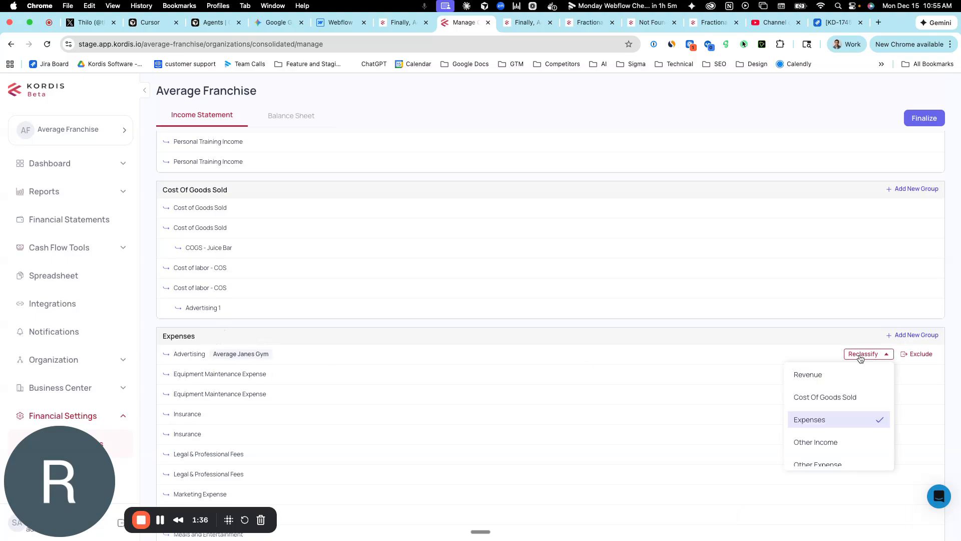
left_click(850, 398)
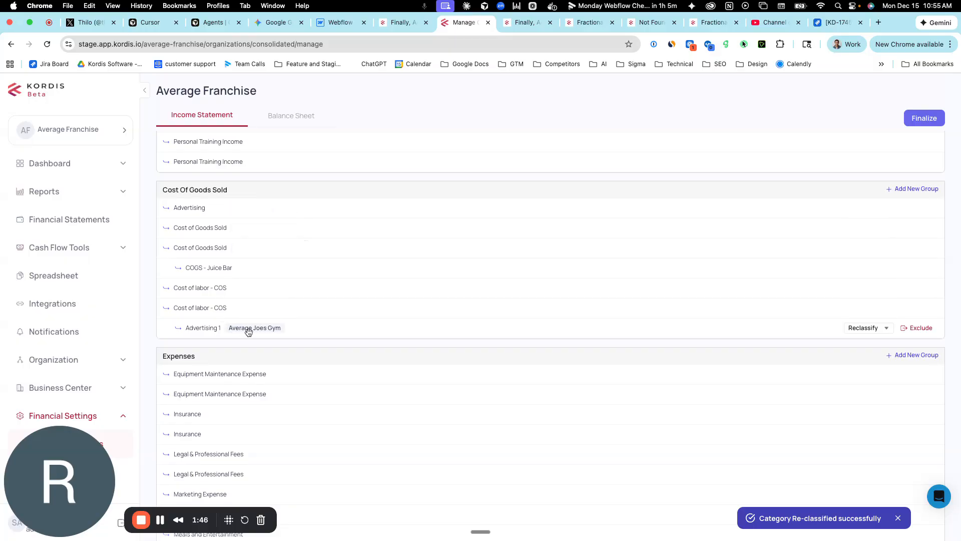
left_click_drag(226, 330, 261, 297)
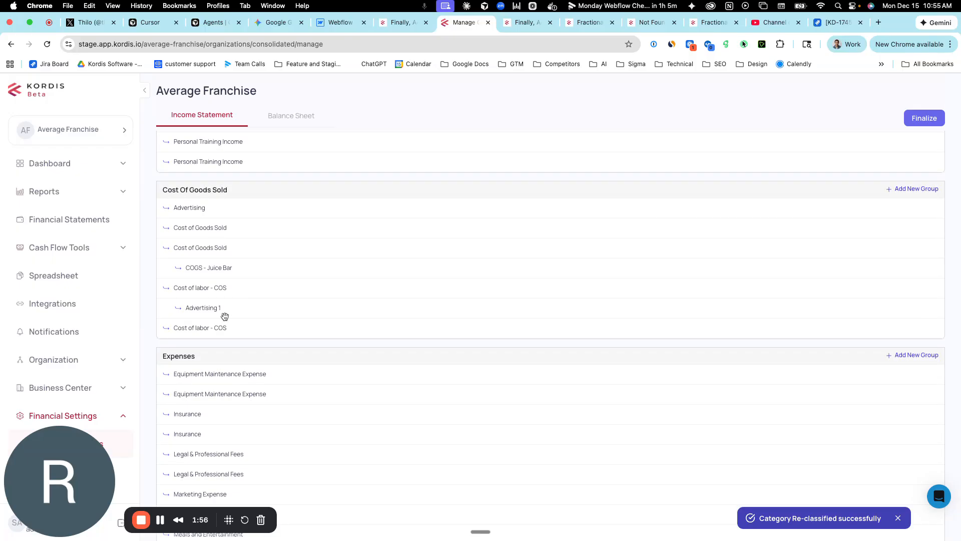
mouse_move(229, 292)
left_click_drag(250, 313, 215, 310)
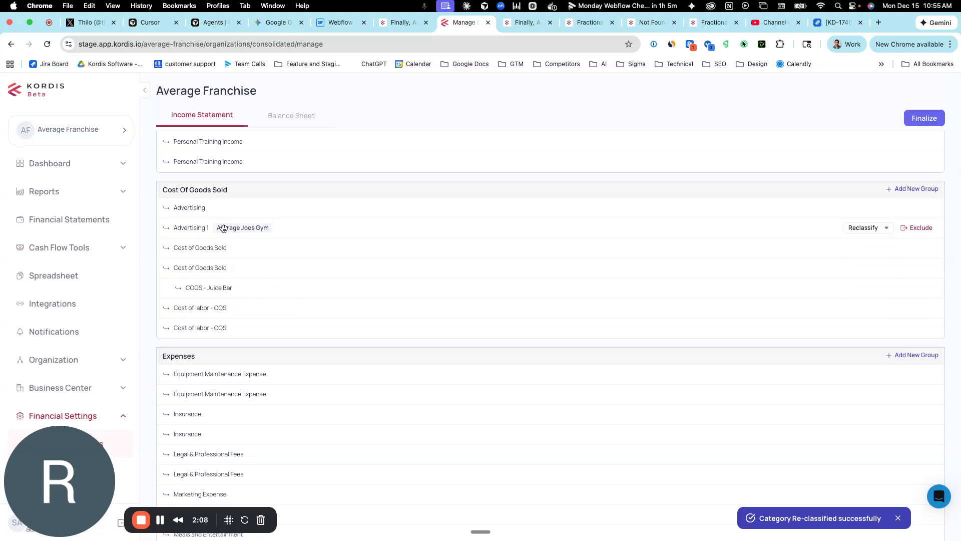
Exclude Average Janes Gym's Checking Account - Bank of America from the consolidated balance sheet.
scroll(290, 305, "down", 3)
scroll(290, 305, "up", 3)
scroll(290, 305, "up", 5)
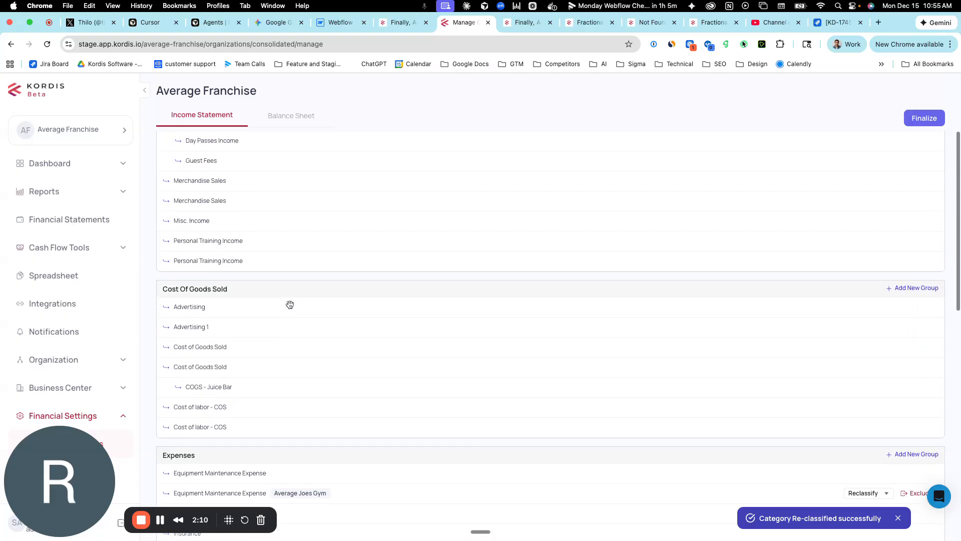
left_click(281, 118)
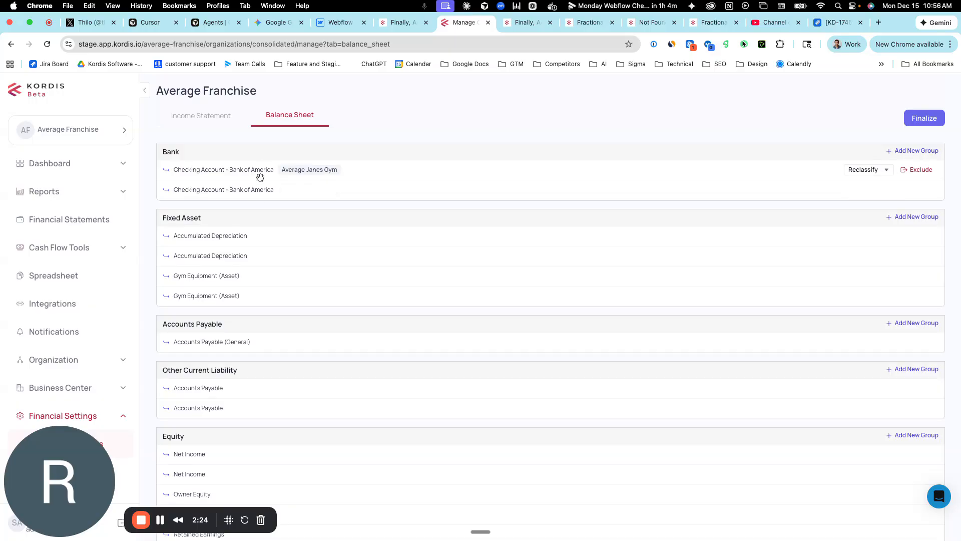
left_click(921, 170)
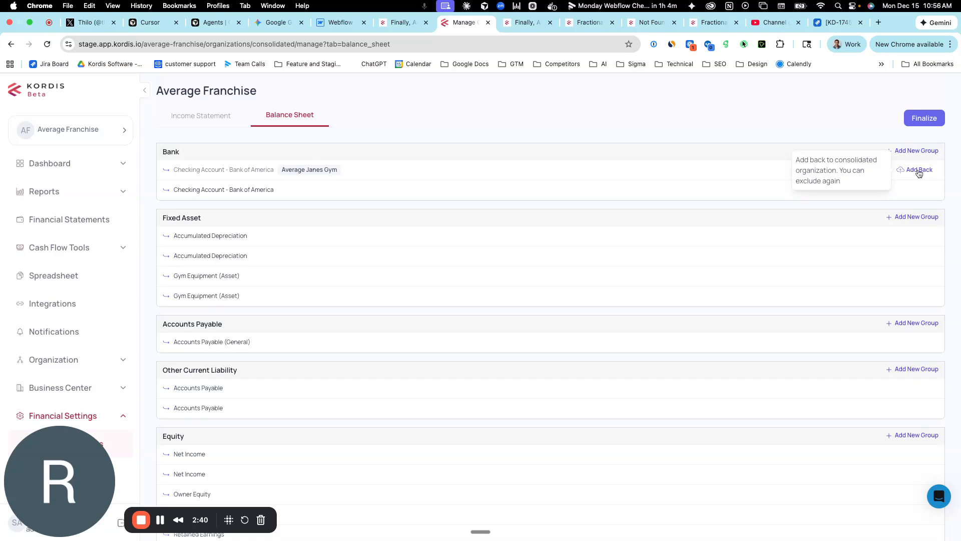
scroll(463, 255, "down", 2)
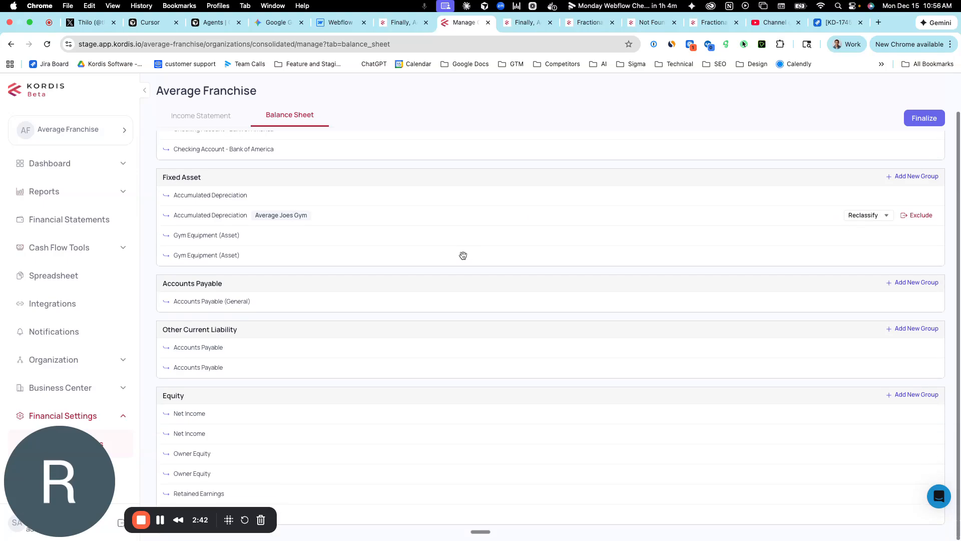
scroll(458, 236, "up", 2)
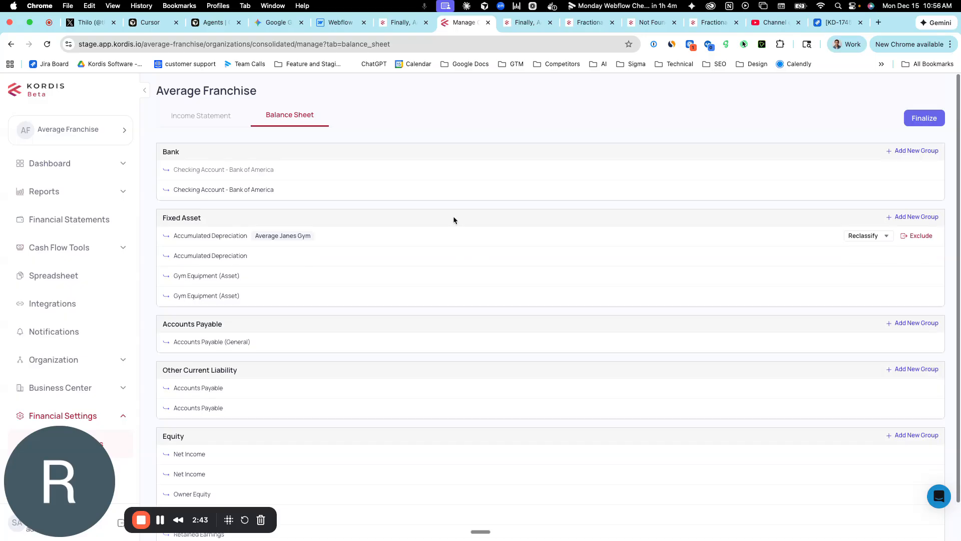
Add a Gross Receipts group under Revenue on the income statement and nest both gyms' Gross Receipts accounts inside it.
left_click(220, 119)
left_click(911, 151)
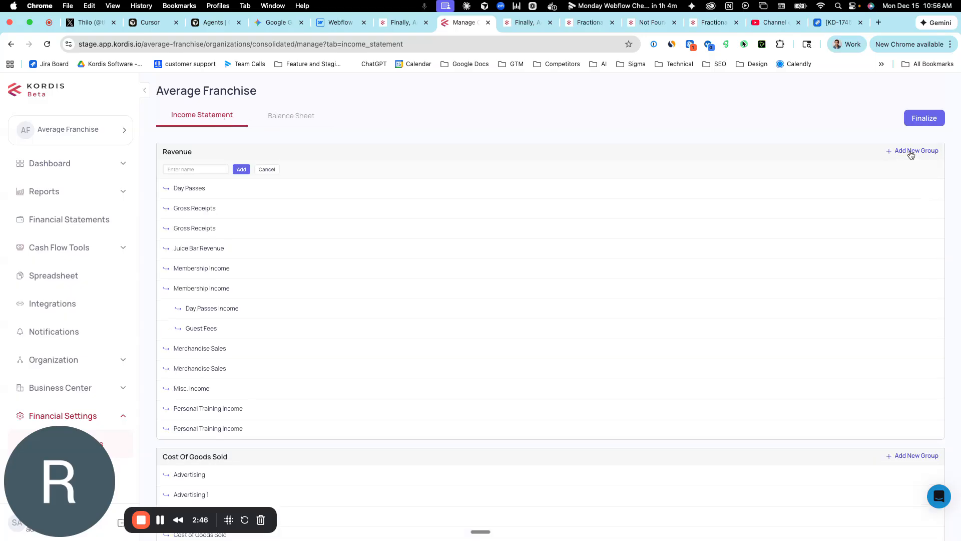
left_click(204, 170)
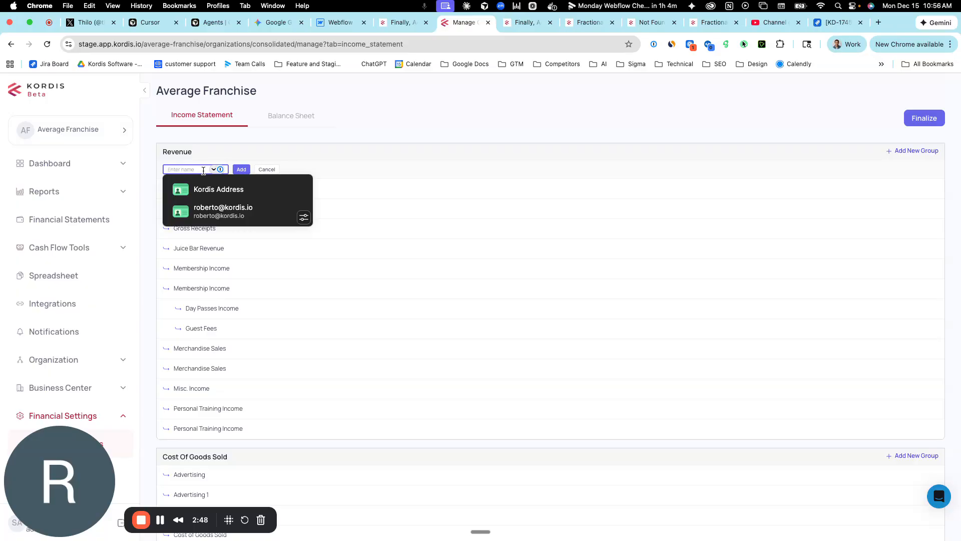
type("Gross Receipts")
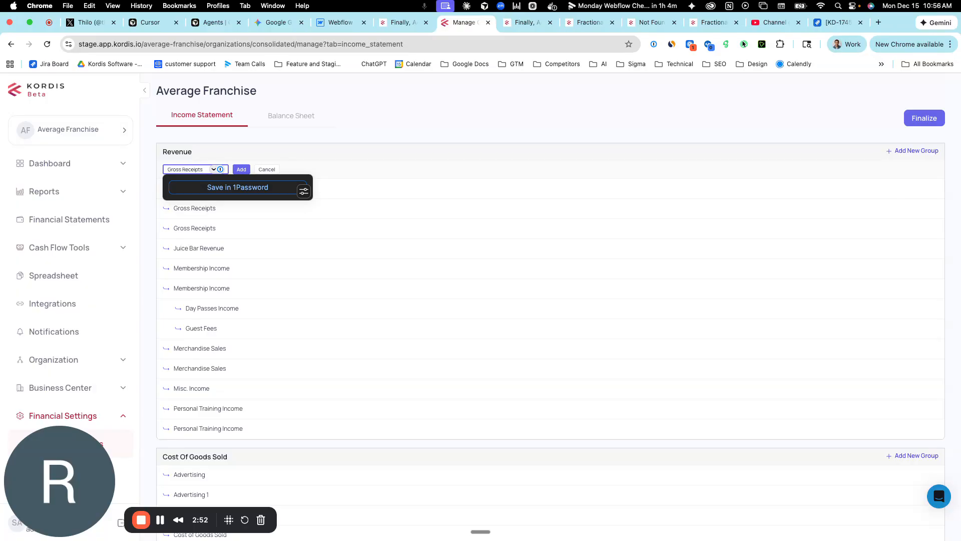
left_click(242, 169)
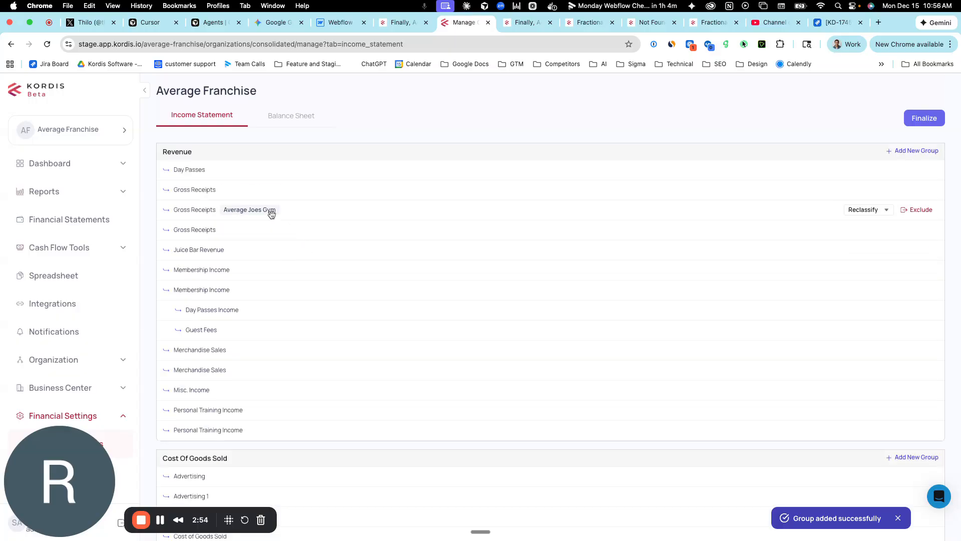
mouse_move(270, 234)
left_mouse_down()
mouse_move(262, 209)
mouse_move(251, 211)
mouse_move(272, 230)
mouse_move(258, 223)
left_mouse_up()
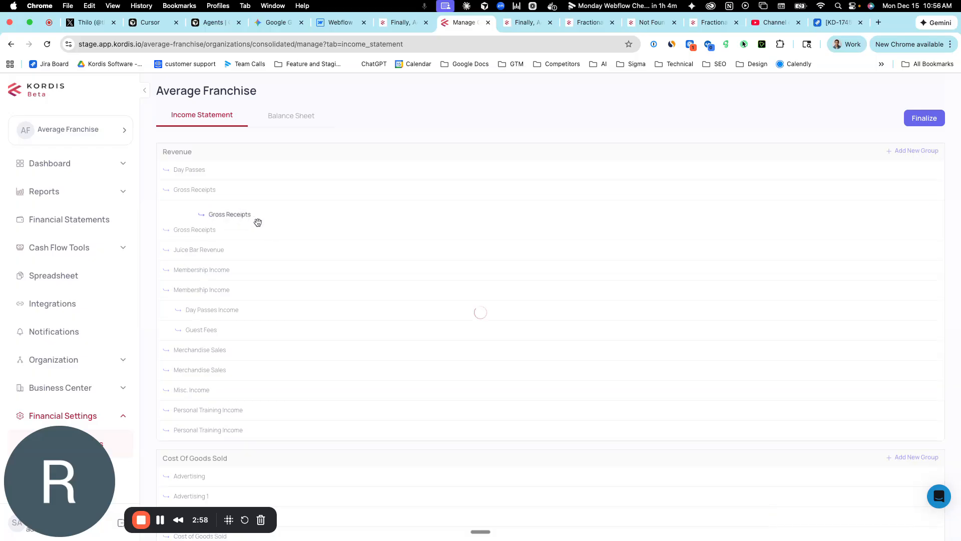
left_click_drag(222, 188, 283, 217)
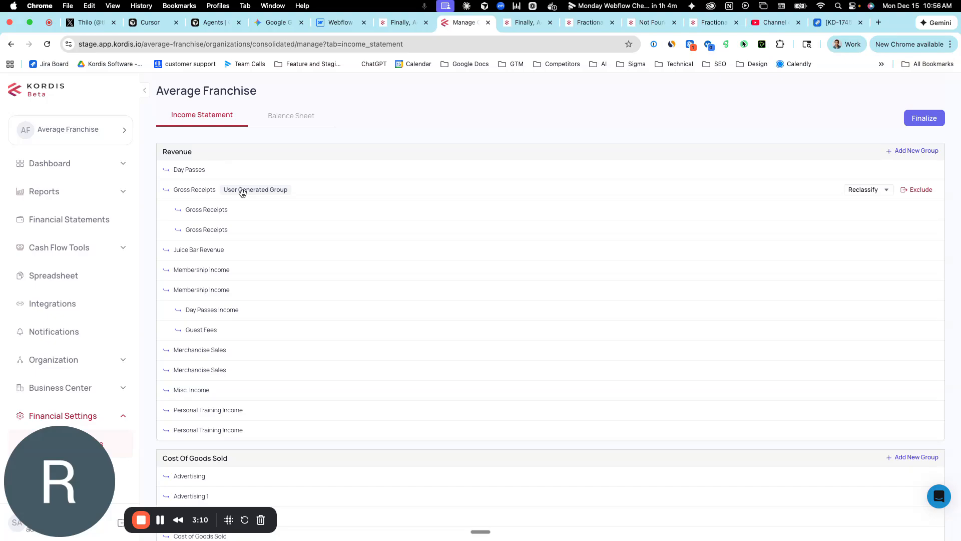
Finalize the Average Franchise consolidation, confirm the update and dismiss the processing notice.
scroll(253, 212, "down", 5)
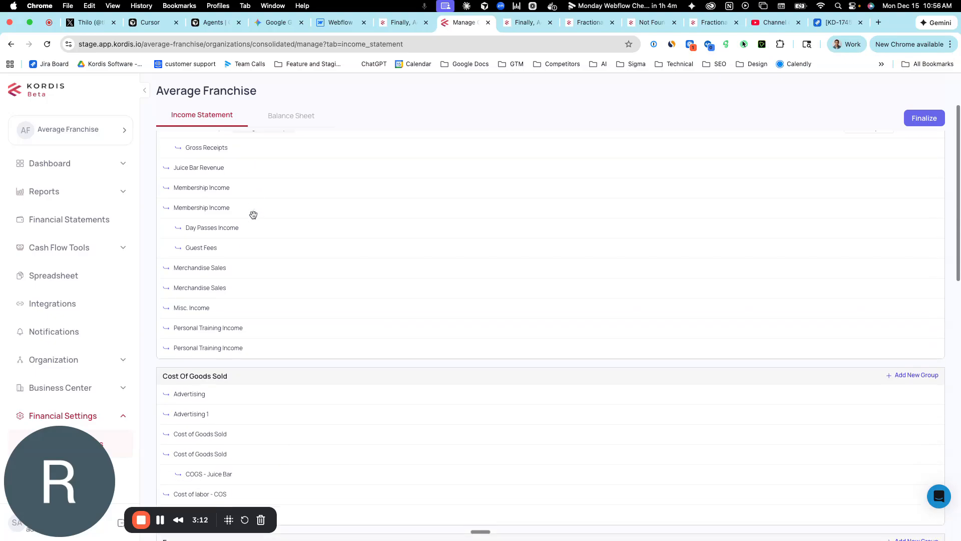
scroll(255, 216, "down", 15)
scroll(254, 216, "up", 15)
scroll(254, 217, "up", 5)
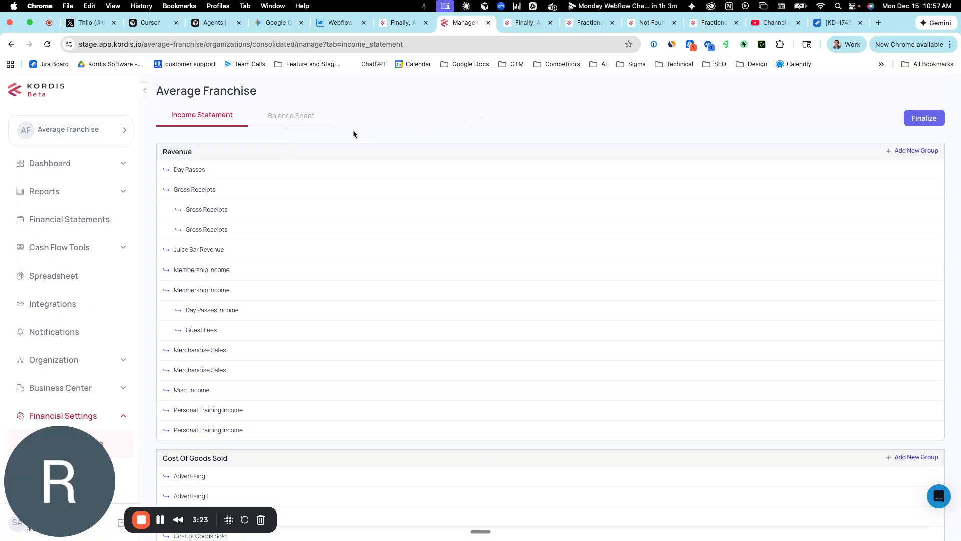
left_click(925, 121)
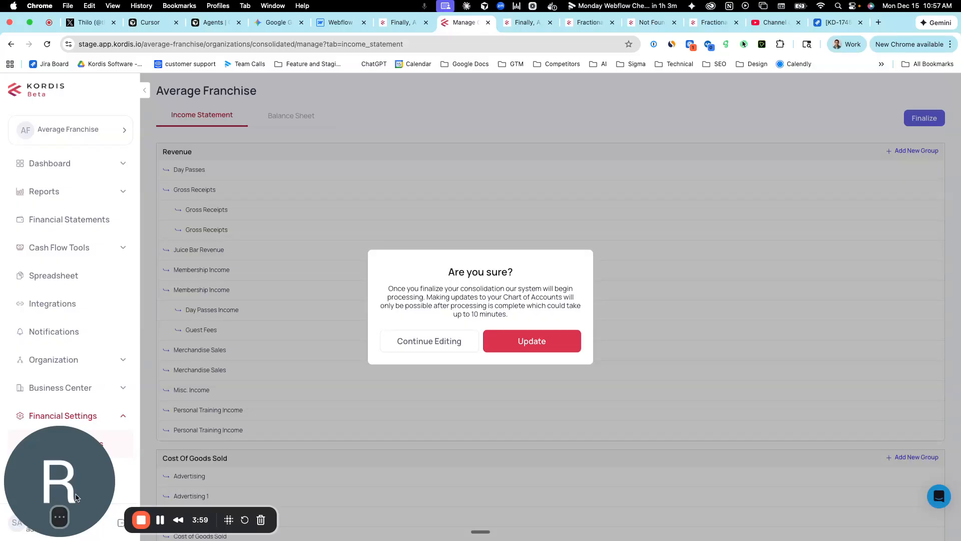
left_click_drag(252, 477, 128, 473)
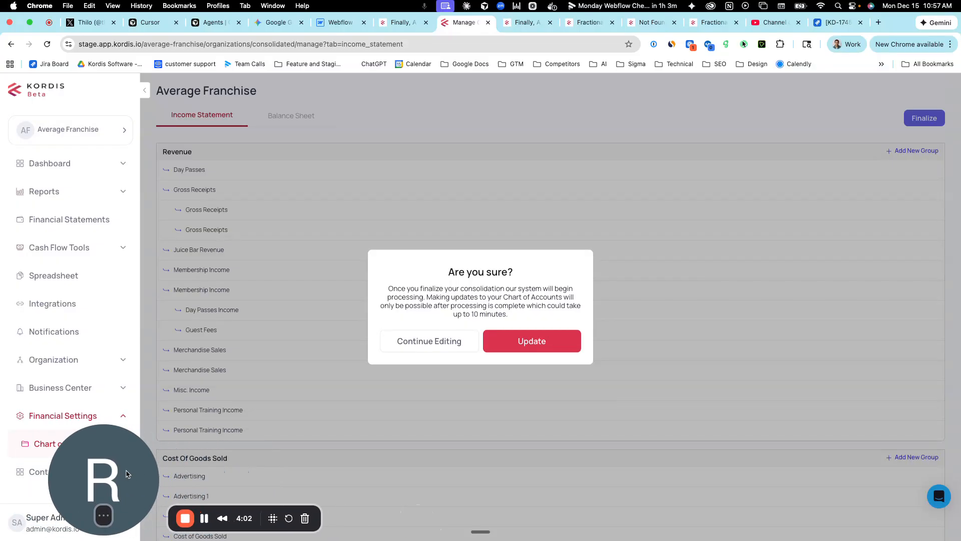
left_click(542, 349)
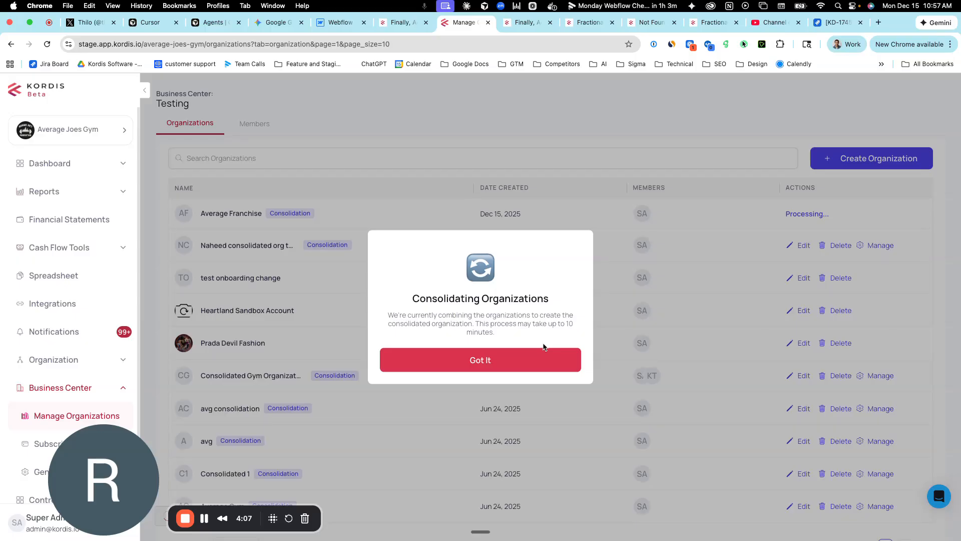
left_click(469, 363)
Open the newly created consolidated organization once processing is complete.
left_click_drag(140, 446, 703, 419)
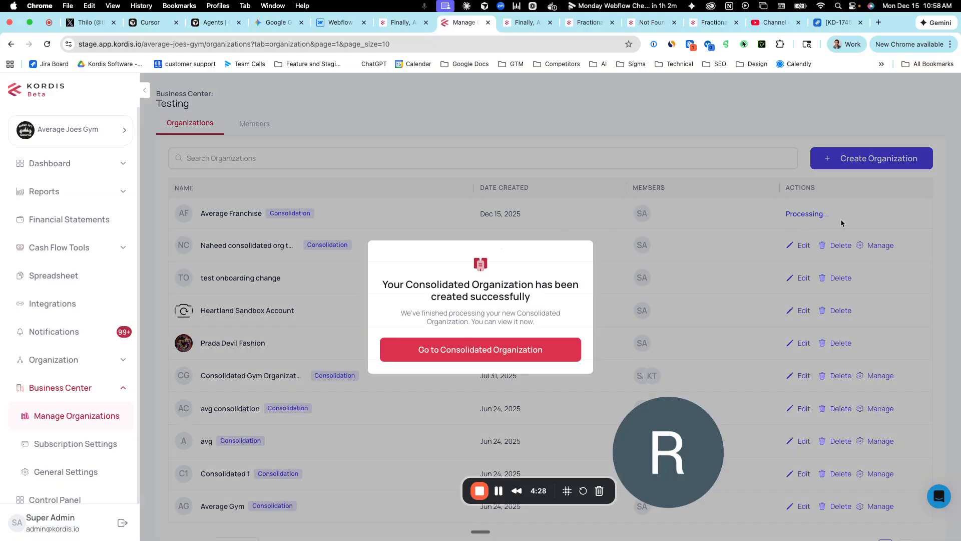
left_click_drag(386, 284, 463, 284)
left_click(497, 349)
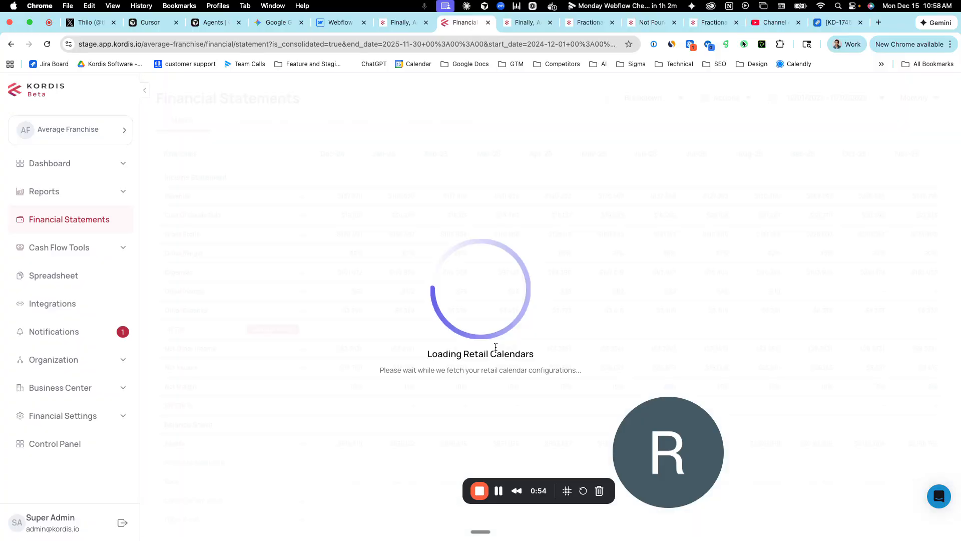
Show the consolidated income statement broken down by Accounts and review its revenue and cost lines.
left_click(280, 122)
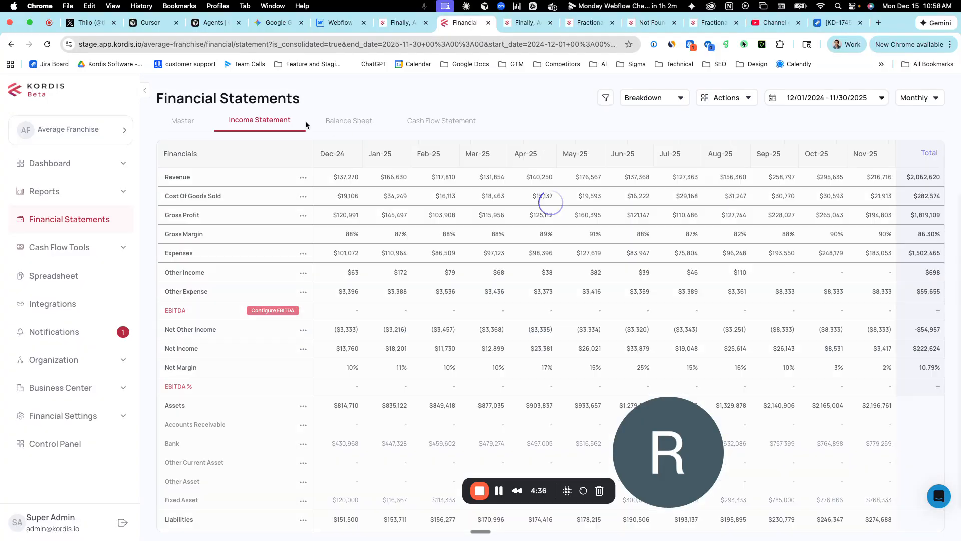
left_click(631, 100)
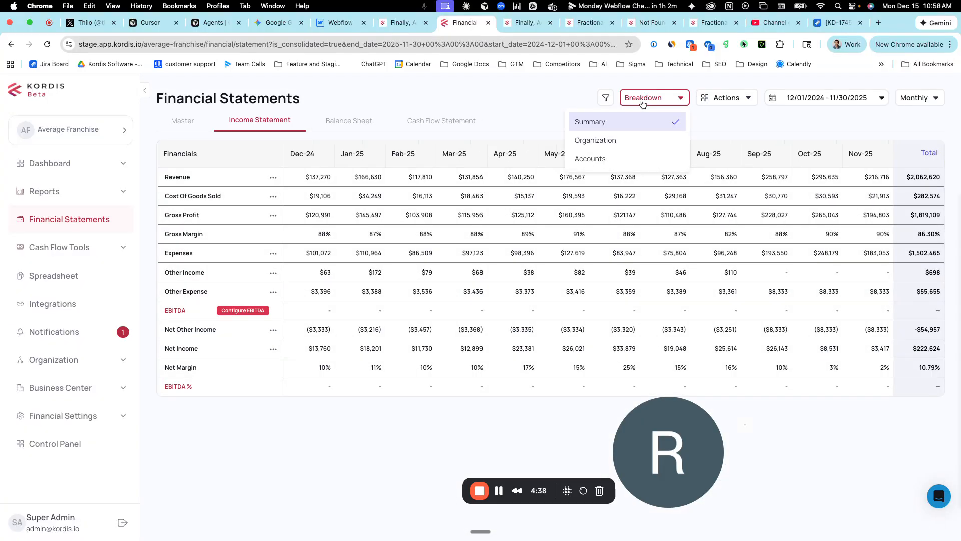
left_click(556, 104)
left_click(651, 97)
left_click(610, 160)
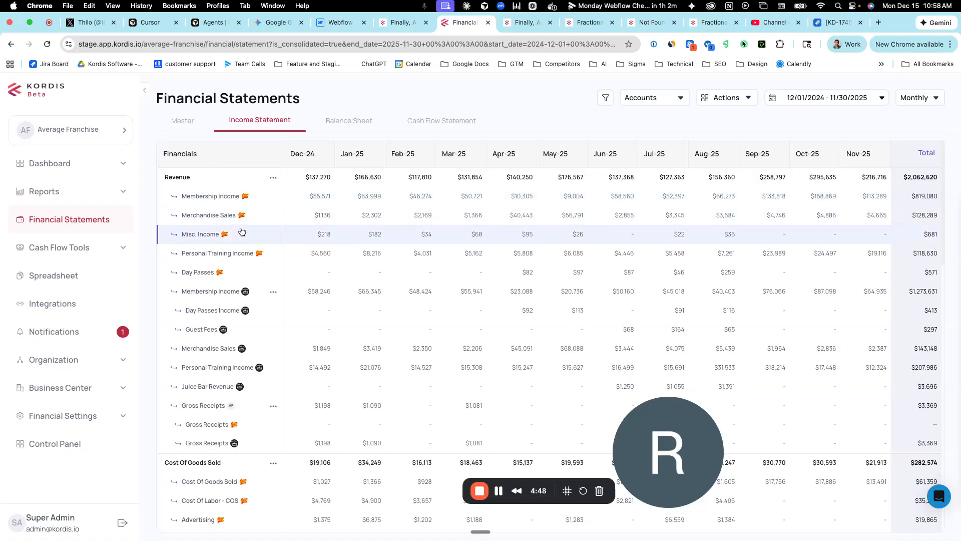
scroll(255, 223, "down", 1)
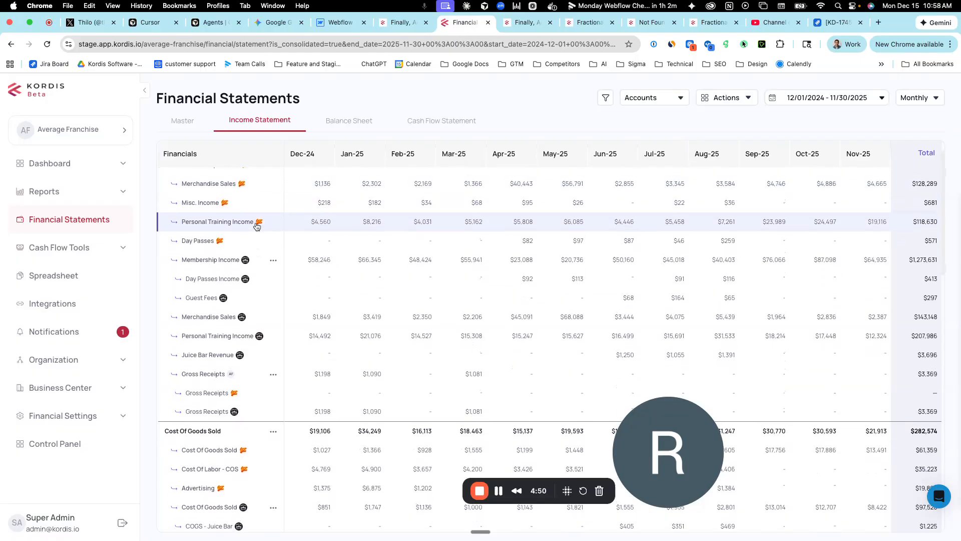
Examine the nested Gross Receipts accounts and cost of goods sold lines on the income statement, and view the consolidated balance sheet.
scroll(256, 227, "down", 1)
scroll(256, 222, "down", 5)
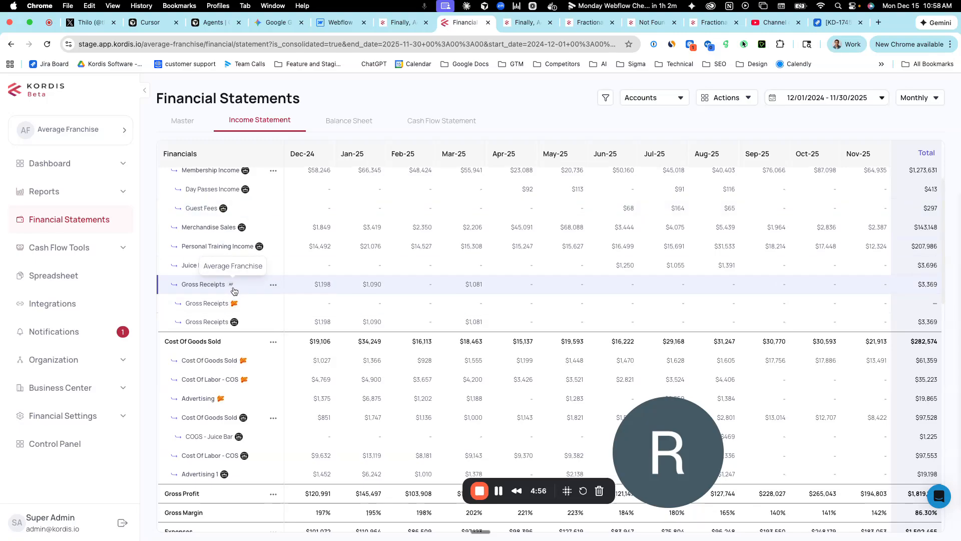
scroll(337, 286, "up", 3)
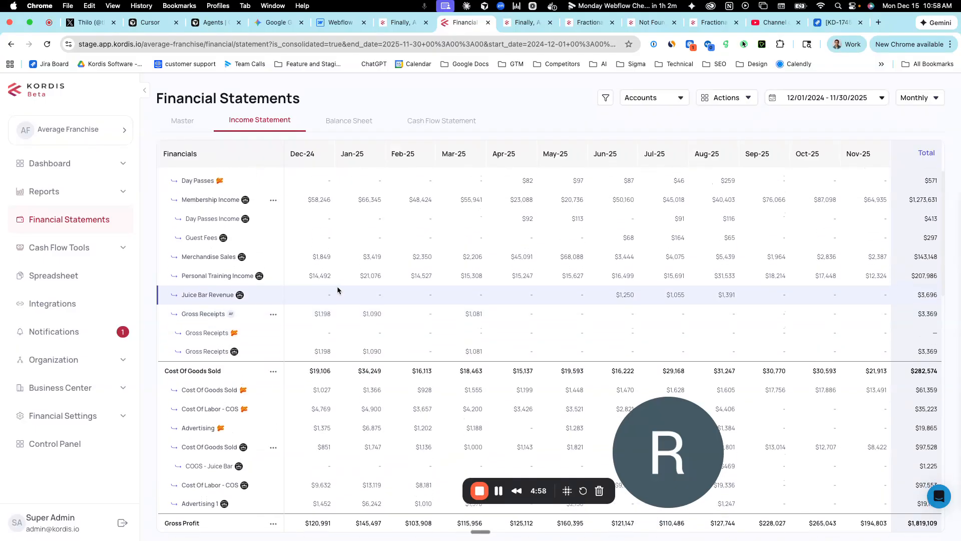
scroll(338, 286, "up", 3)
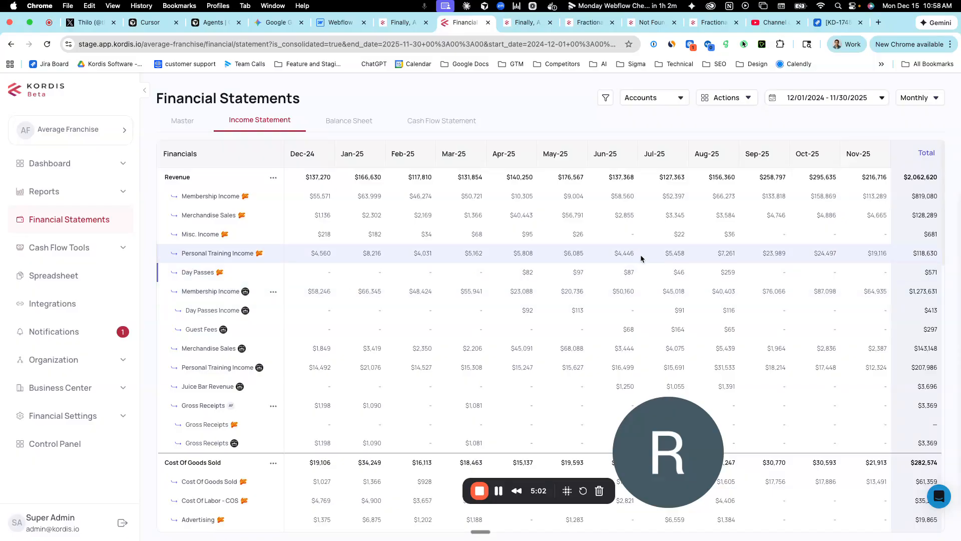
left_click(350, 123)
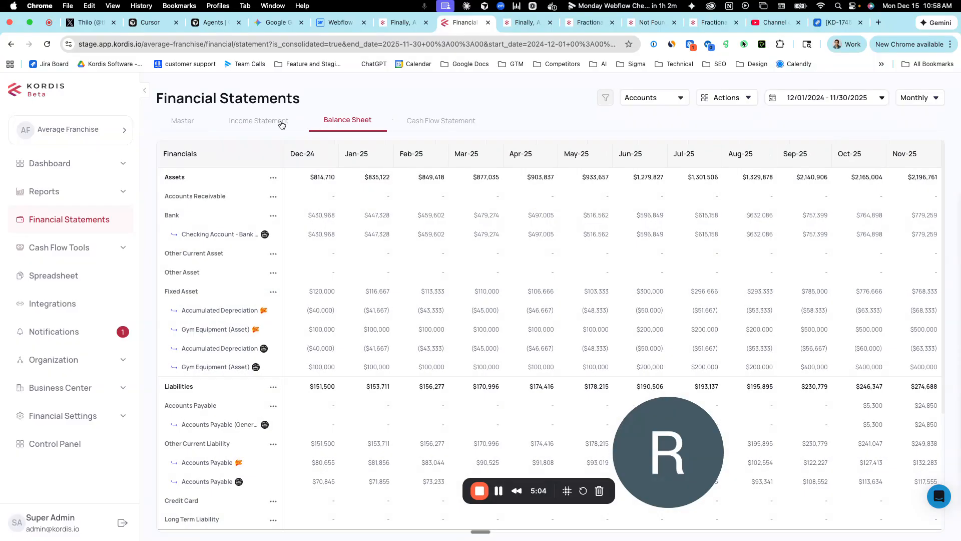
Show the consolidated income statement broken down by Organization and review each gym's figures from revenue through EBITDA.
left_click(234, 123)
left_click(651, 101)
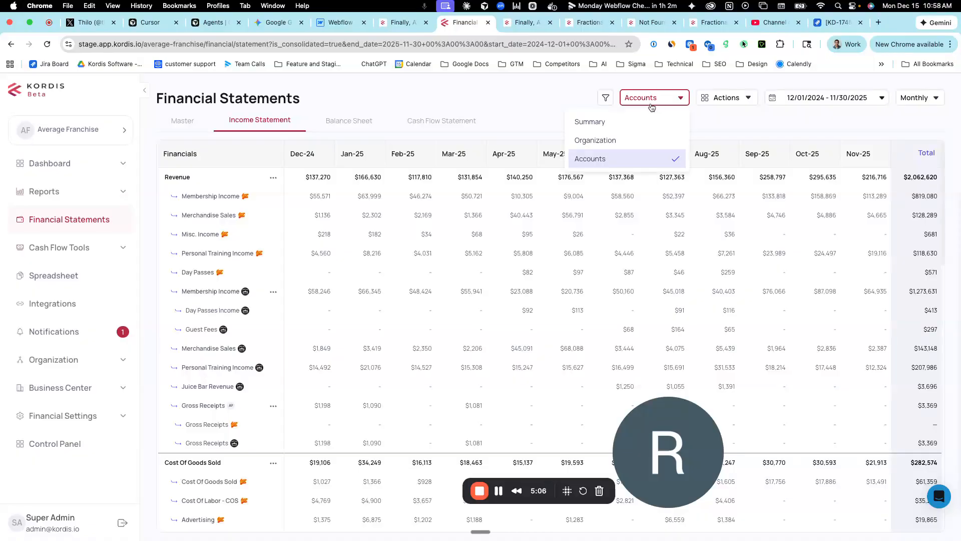
left_click(614, 141)
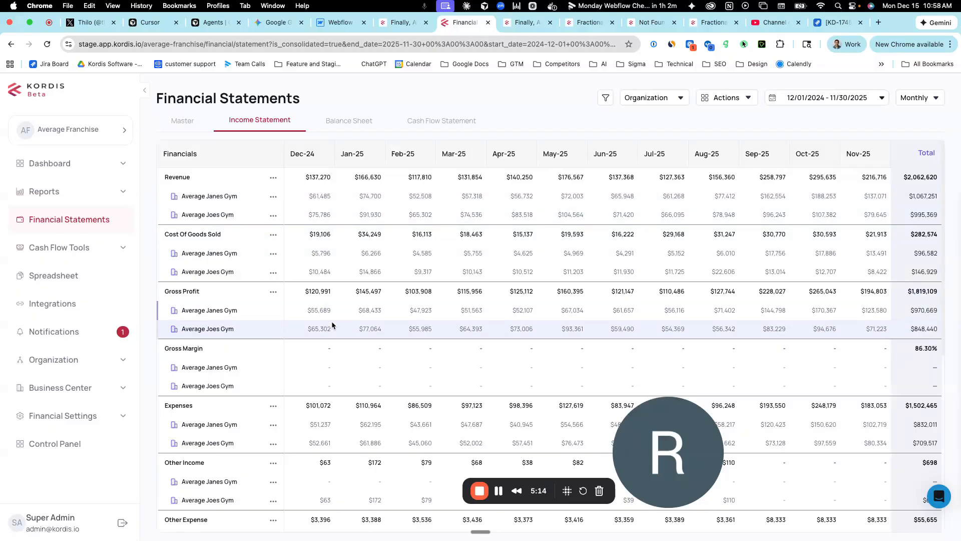
scroll(331, 320, "down", 1)
scroll(331, 324, "down", 5)
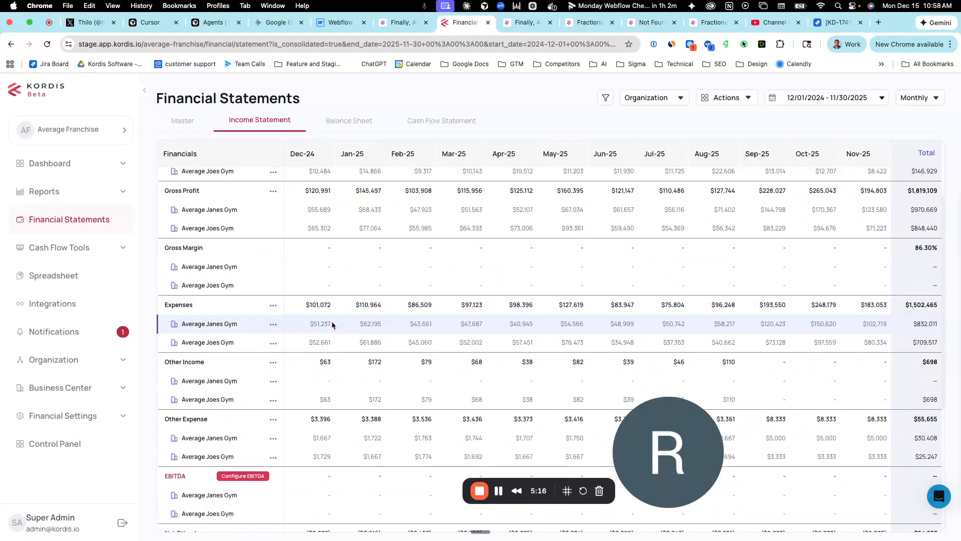
scroll(333, 325, "up", 6)
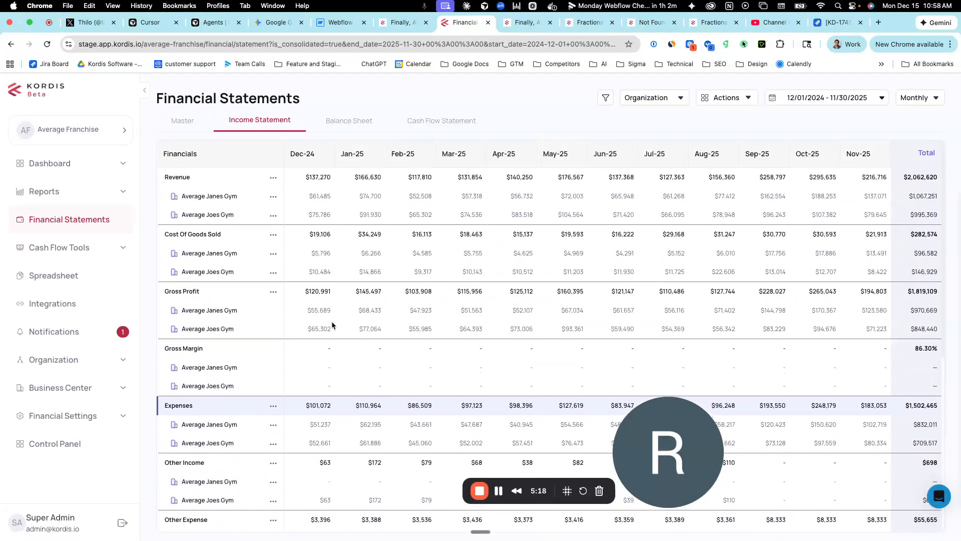